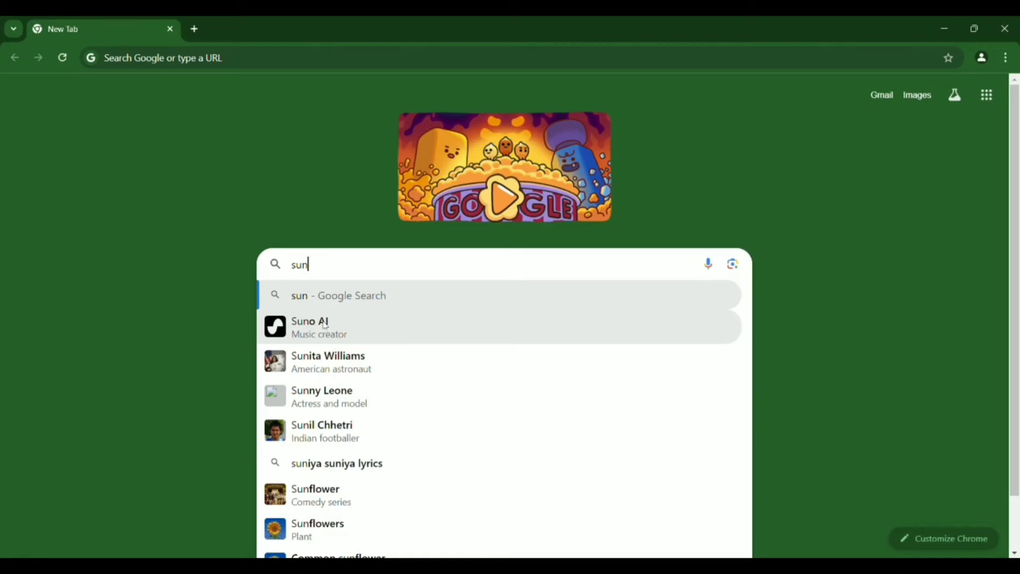
Step: Search for Suno AI, open sign-in on suno.com and choose to continue with a Google account
{"action": "left_click", "coordinate": [324, 326]}
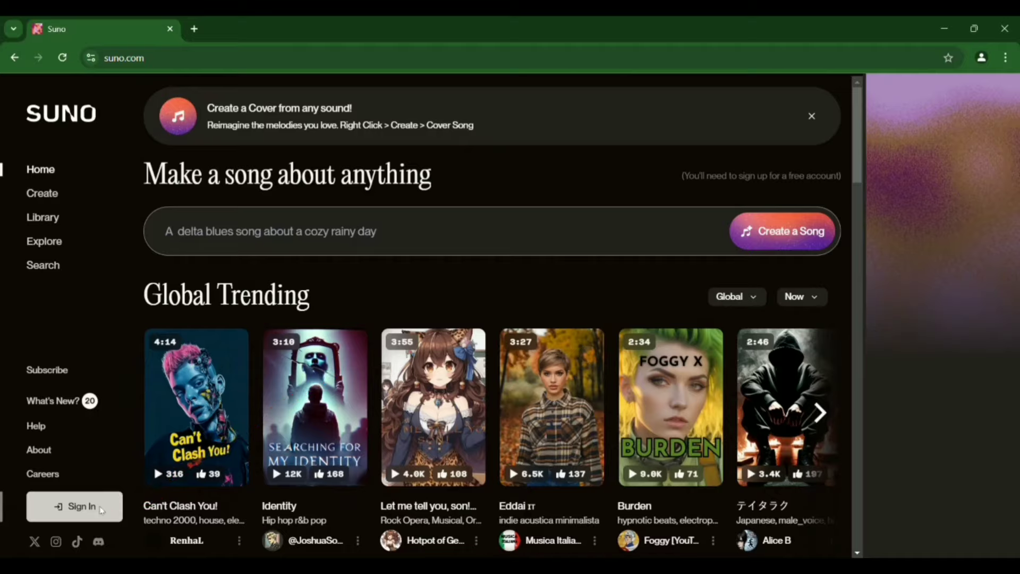
{"action": "left_click", "coordinate": [100, 506]}
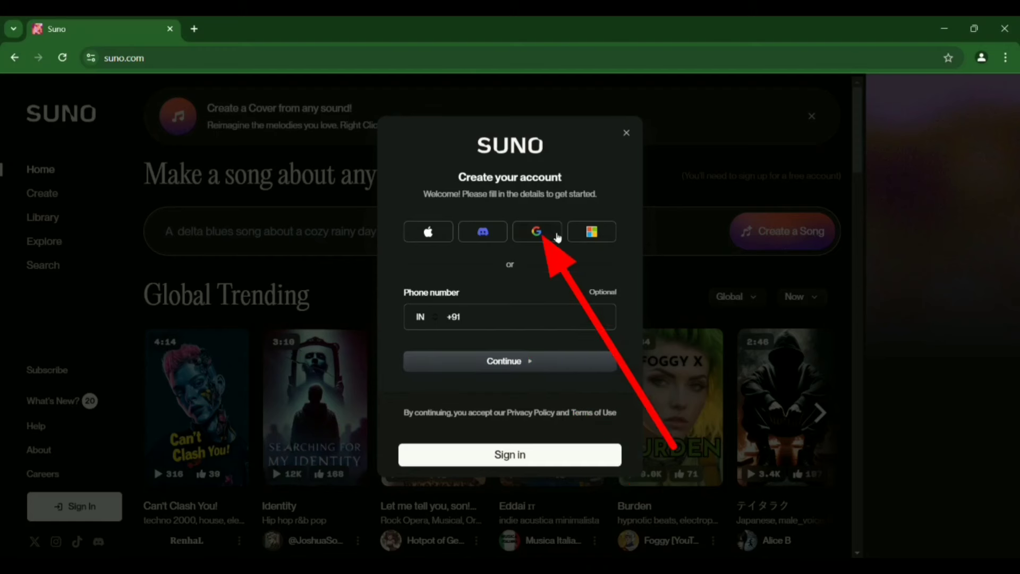
{"action": "left_click", "coordinate": [554, 236]}
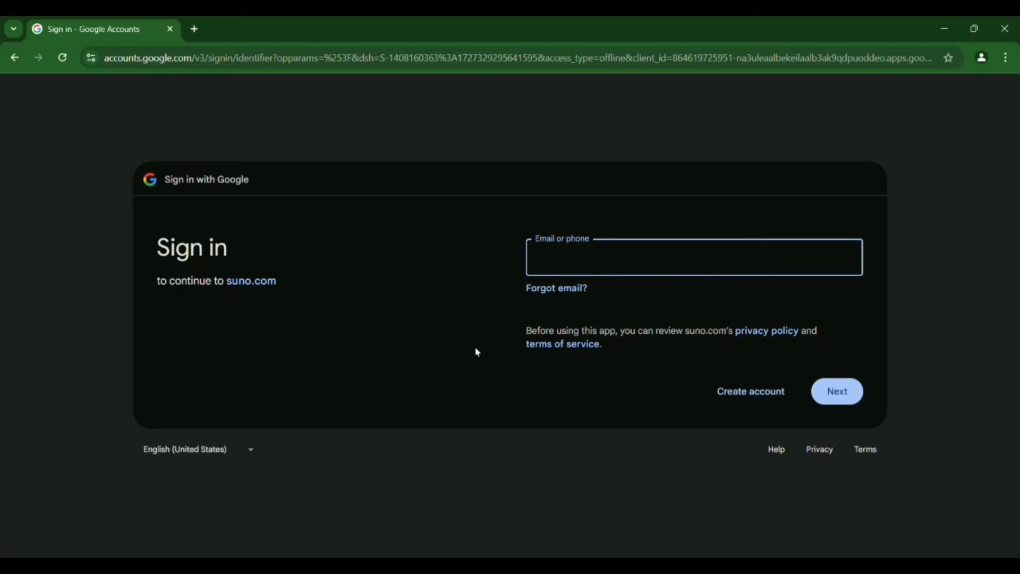
Step: Enter the Google account's e-mail address and continue to the password page
{"action": "type", "text": "a"}
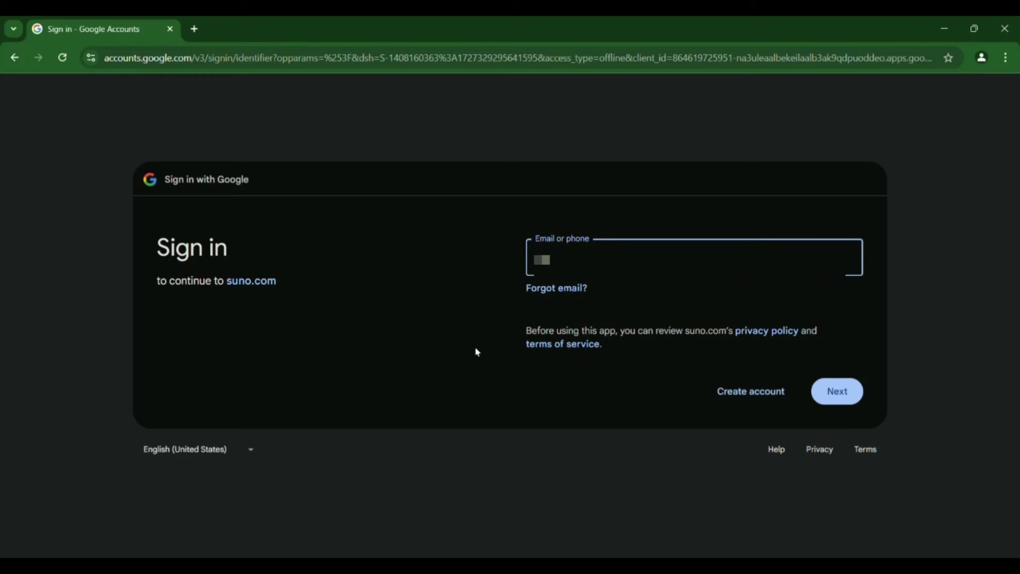
{"action": "left_click", "coordinate": [651, 295]}
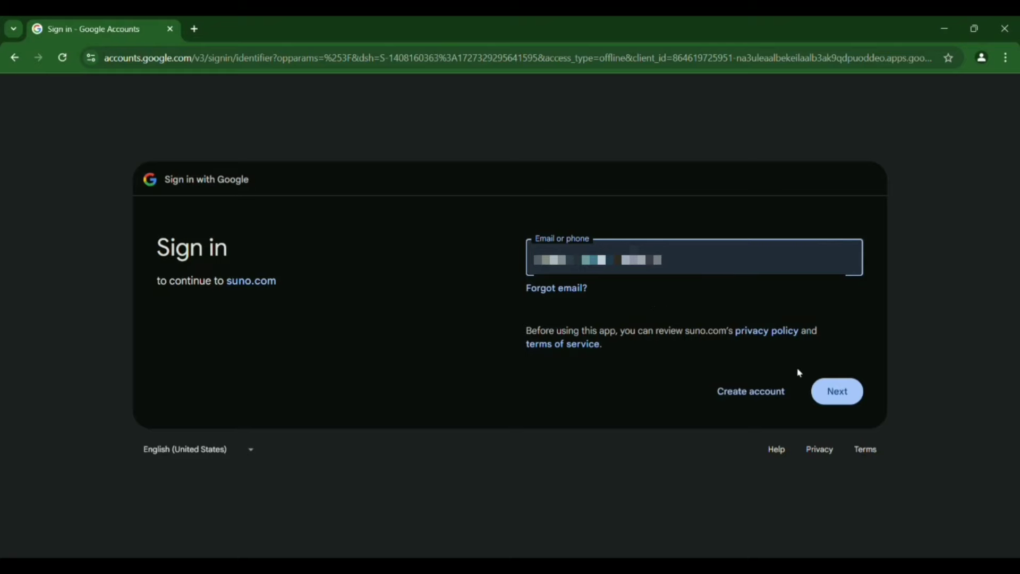
{"action": "left_click", "coordinate": [841, 392]}
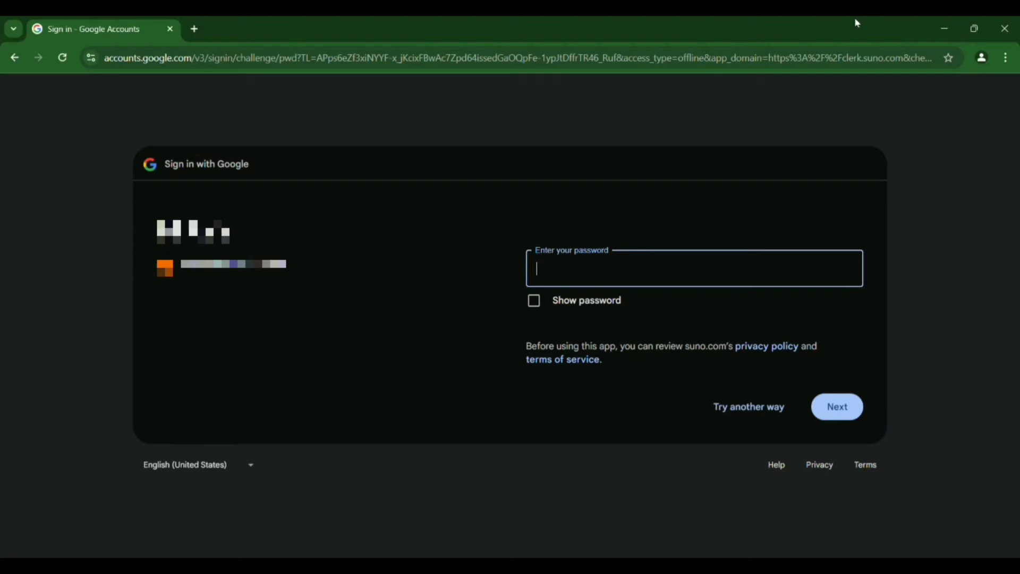
Step: Enter the Google account password, check it by briefly showing it, and complete the sign-in
{"action": "type", "text": "••••••••••"}
{"action": "left_click", "coordinate": [542, 303]}
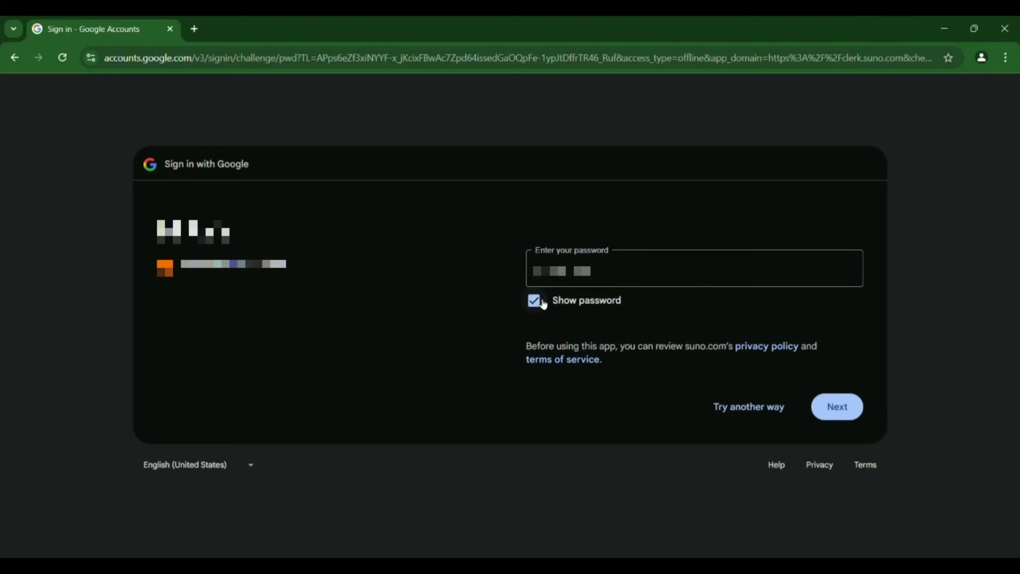
{"action": "left_click", "coordinate": [534, 300]}
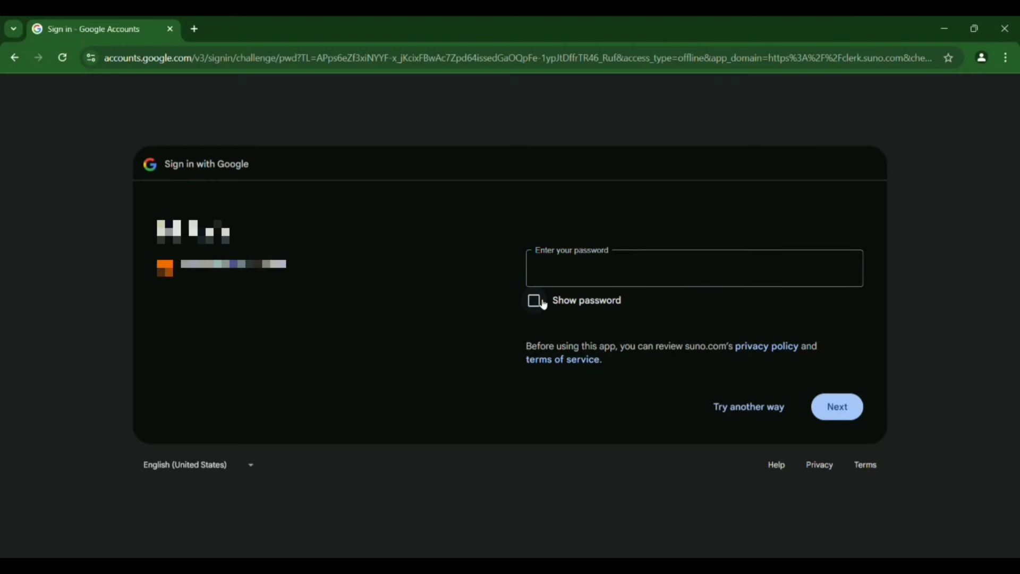
{"action": "left_click", "coordinate": [832, 411]}
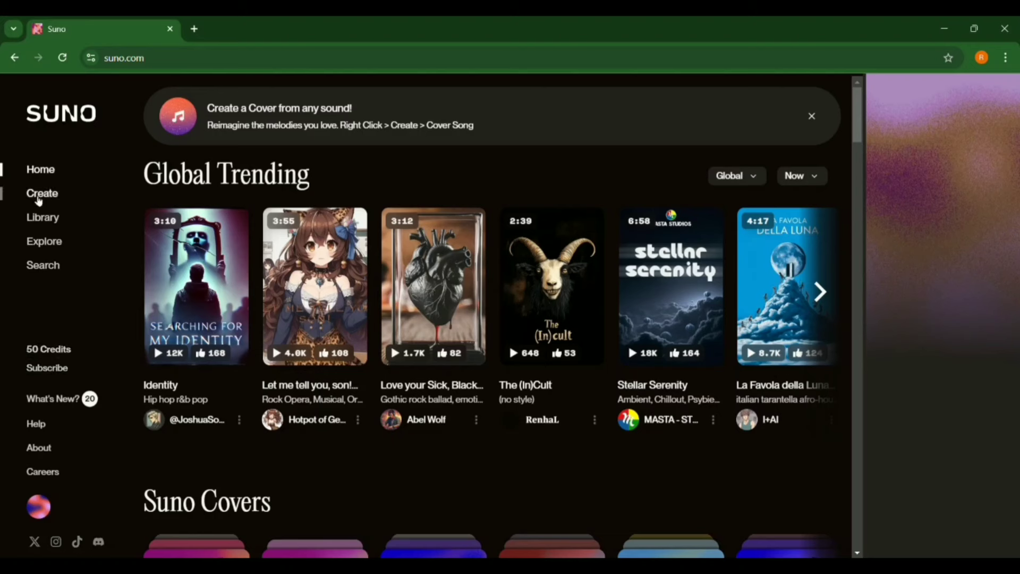
Step: Open Suno's song creation page and look through the list of existing songs
{"action": "left_click", "coordinate": [38, 200]}
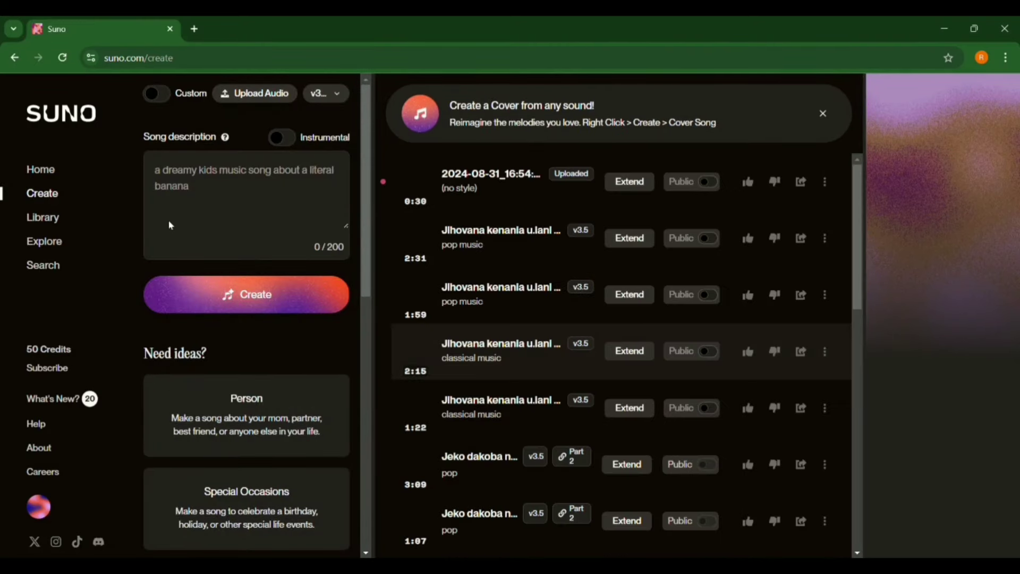
{"action": "scroll", "coordinate": [471, 426], "scroll_direction": "down", "scroll_amount": 10}
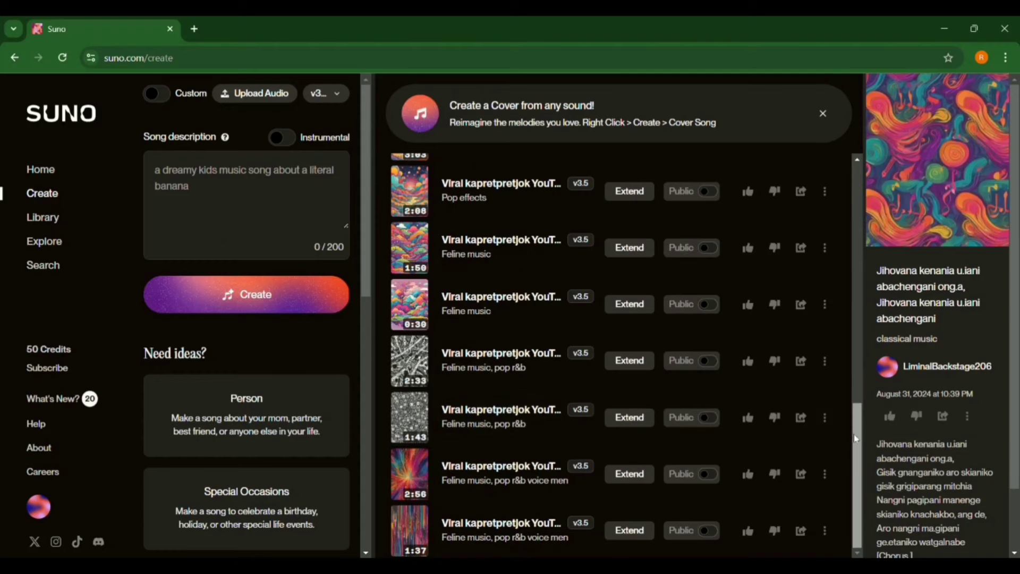
{"action": "scroll", "coordinate": [833, 212], "scroll_direction": "up", "scroll_amount": 3}
{"action": "scroll", "coordinate": [833, 212], "scroll_direction": "up", "scroll_amount": 5}
{"action": "scroll", "coordinate": [828, 159], "scroll_direction": "down", "scroll_amount": 8}
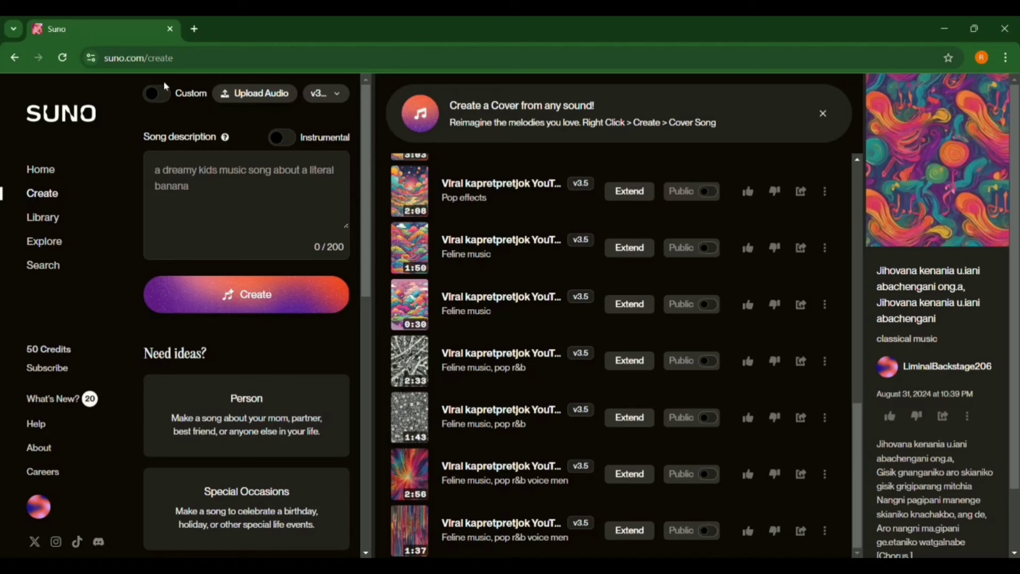
Step: Turn on Custom mode and start the lyrics with a "[verse]" heading followed by the line "Ka.sa nangna"
{"action": "left_click", "coordinate": [170, 99]}
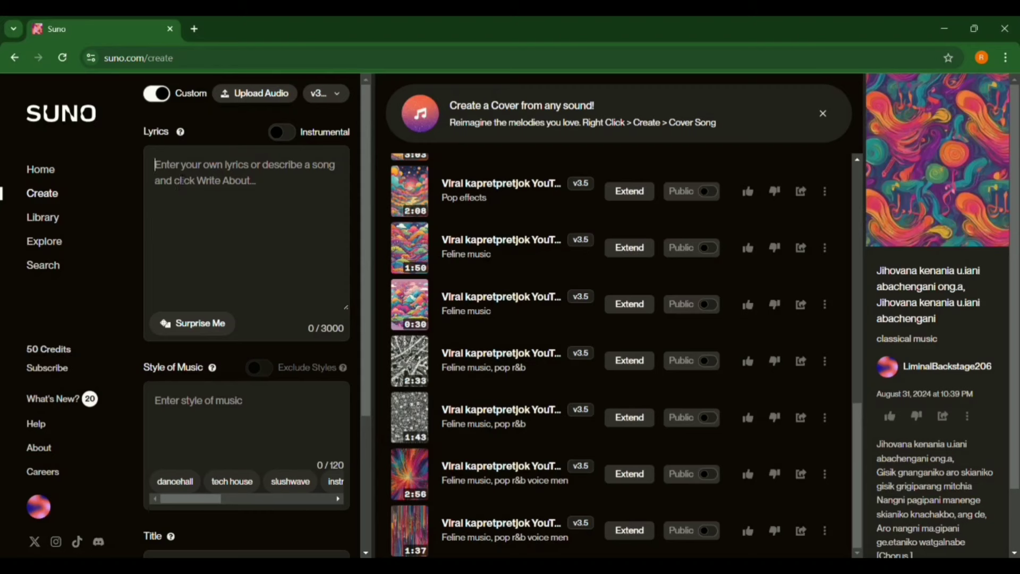
{"action": "type", "text": "K"}
{"action": "key", "text": "BackSpace"}
{"action": "type", "text": "["}
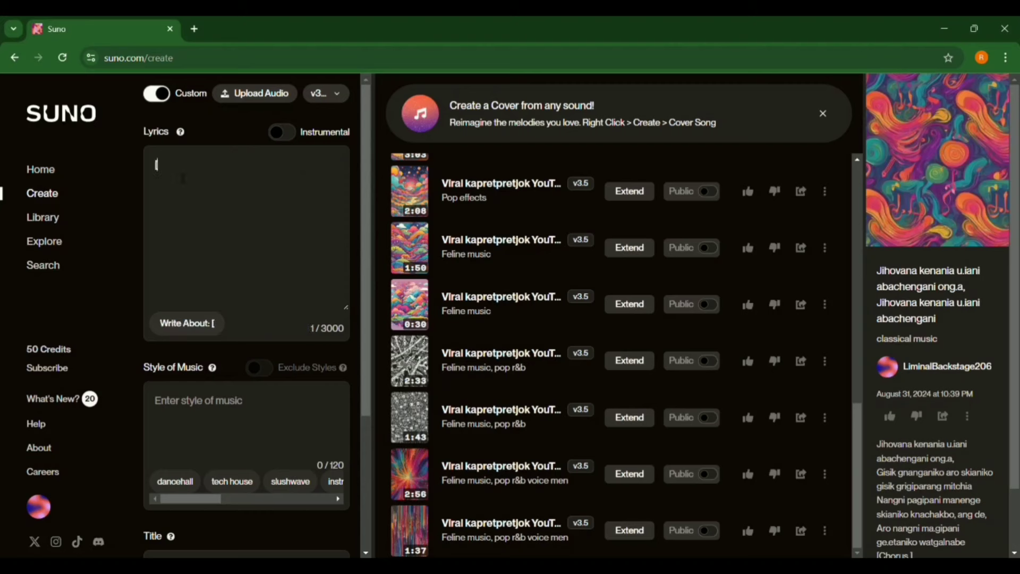
{"action": "type", "text": "verse"}
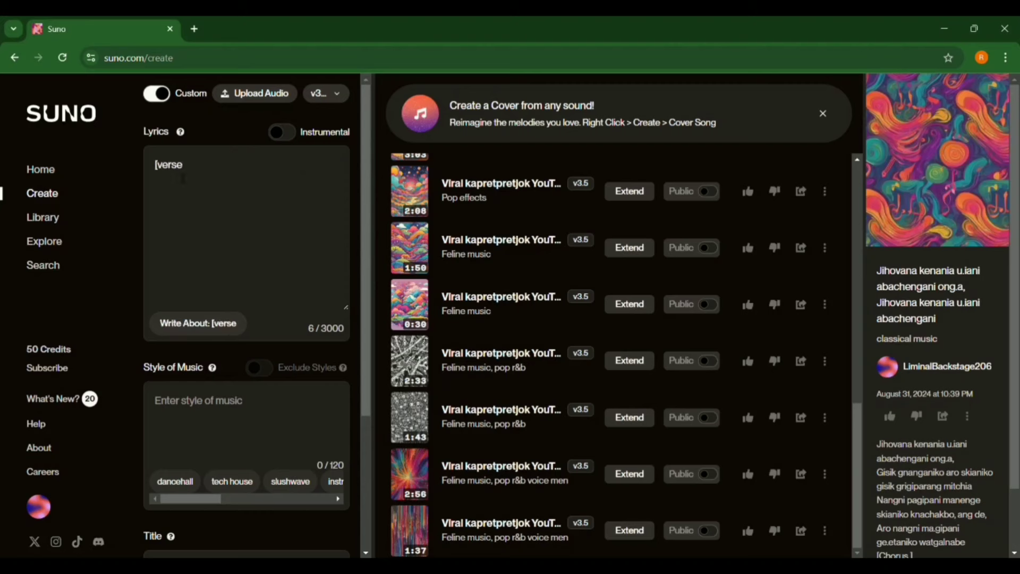
{"action": "type", "text": "]"}
{"action": "key", "text": "Return"}
{"action": "type", "text": "Ka"}
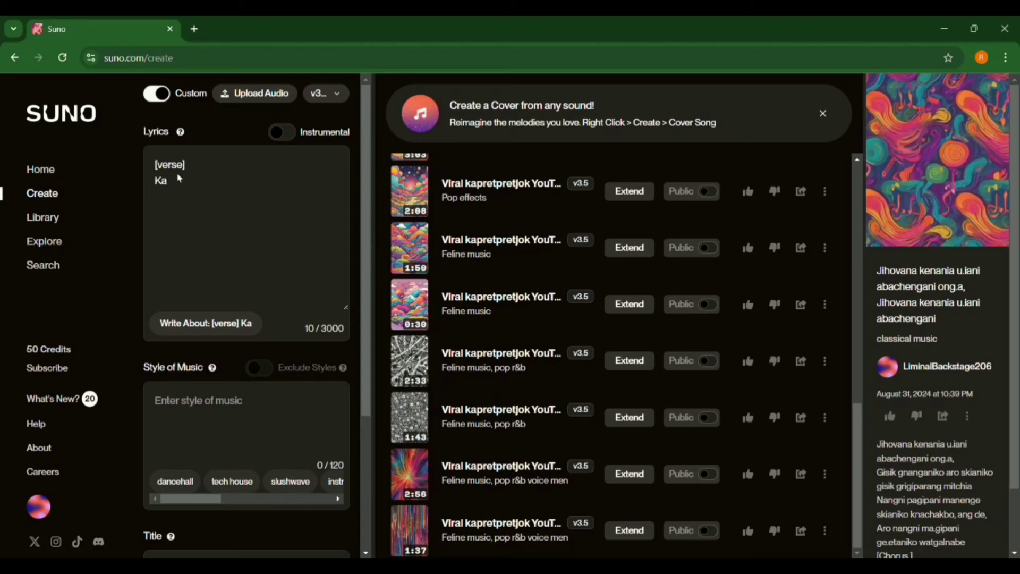
{"action": "type", "text": ".sa nangna"}
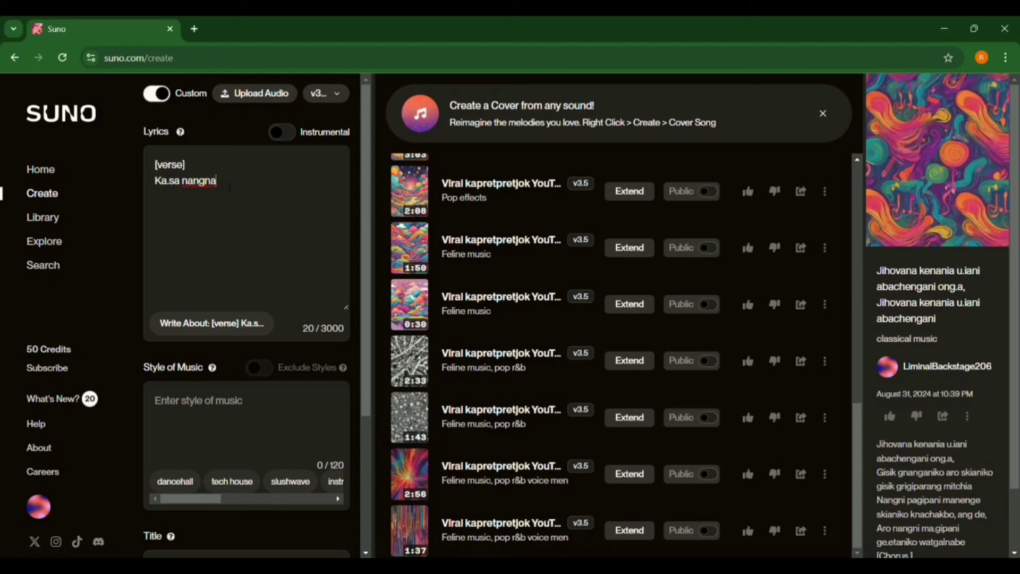
Step: Repeat the verse line "Ka.sa nangna" three more times on separate lines by copying it
{"action": "triple_click", "coordinate": [190, 189]}
{"action": "key", "text": "ctrl+c"}
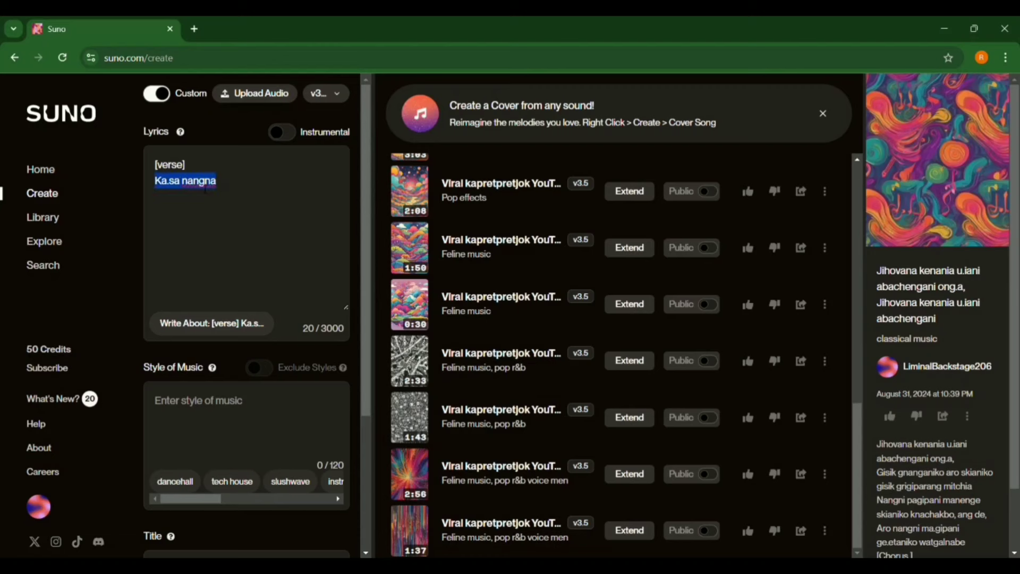
{"action": "left_click", "coordinate": [175, 181]}
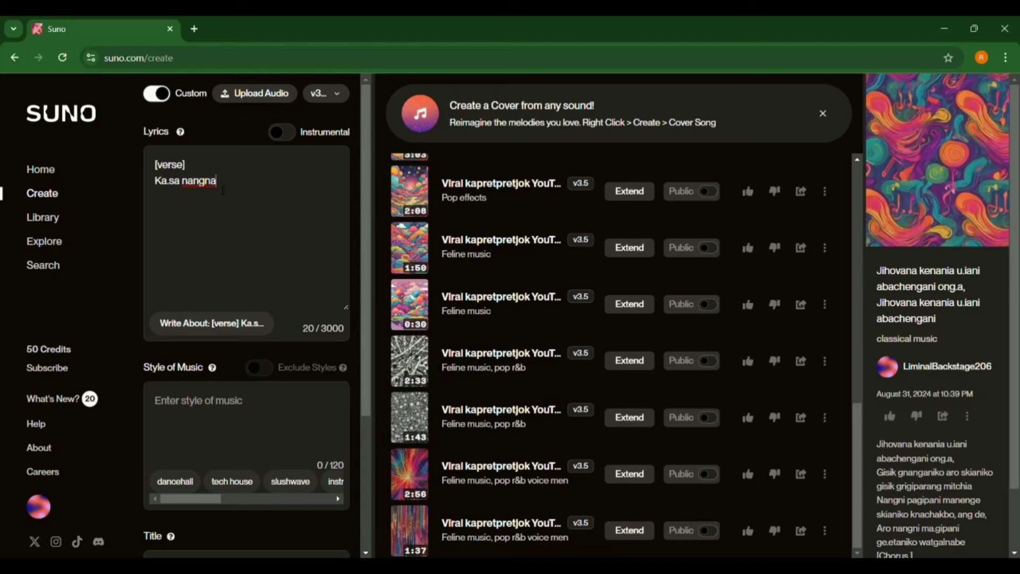
{"action": "key", "text": "Return"}
{"action": "key", "text": "ctrl+v"}
{"action": "key", "text": "Return"}
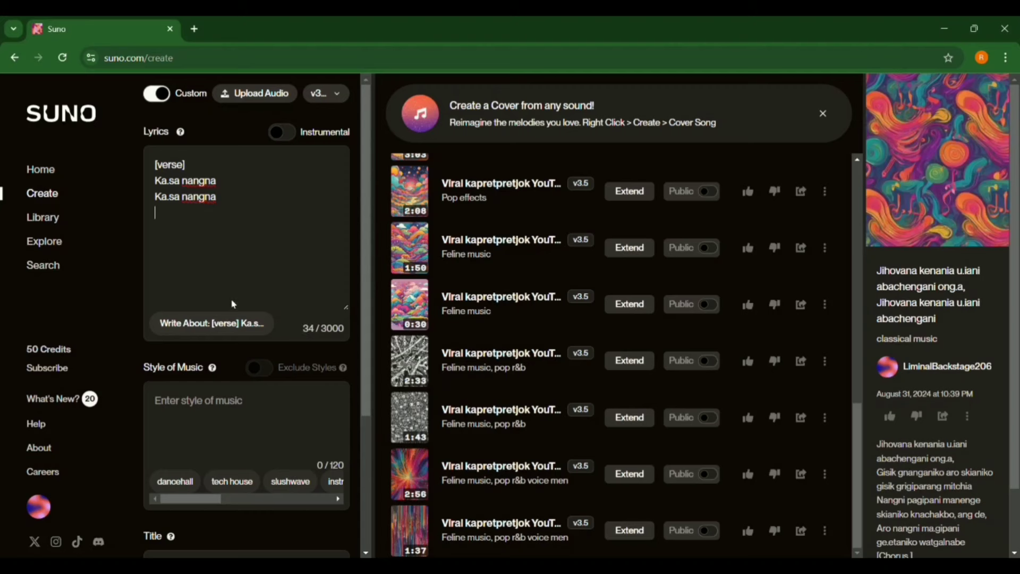
{"action": "key", "text": "ctrl+v"}
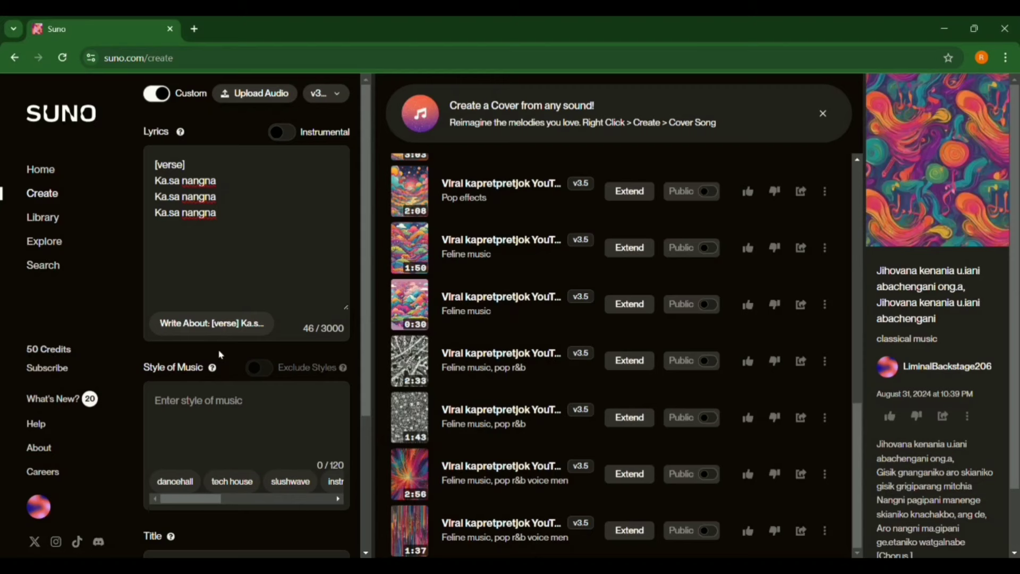
{"action": "key", "text": "Return"}
{"action": "key", "text": "ctrl+v"}
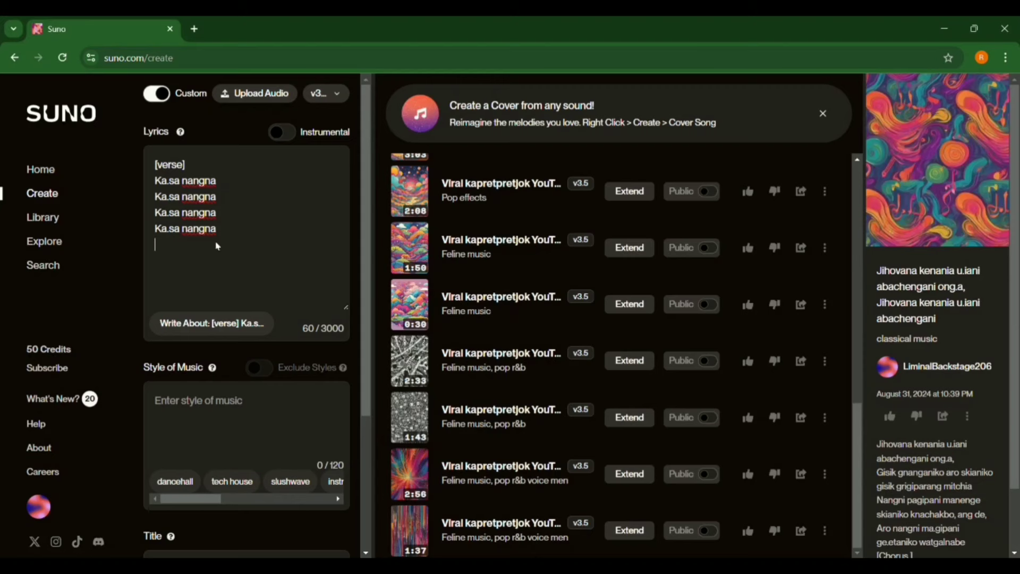
Step: Add a "[chorus]" section below the verse with the lines "angni sona" and "angni rani"
{"action": "type", "text": "[[chorus]"}
{"action": "key", "text": "Return"}
{"action": "type", "text": "angni"}
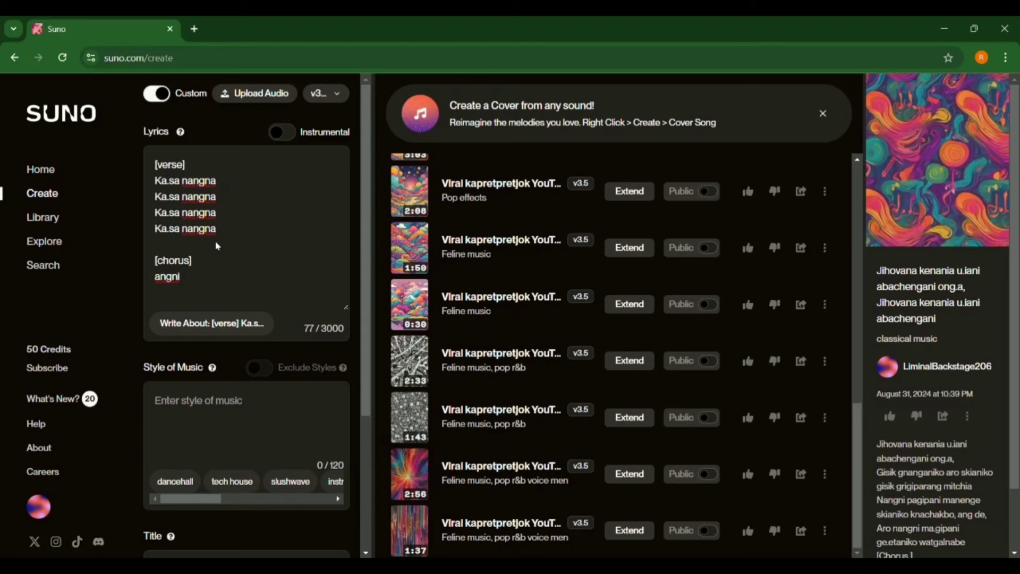
{"action": "type", "text": " sona"}
{"action": "key", "text": "Return"}
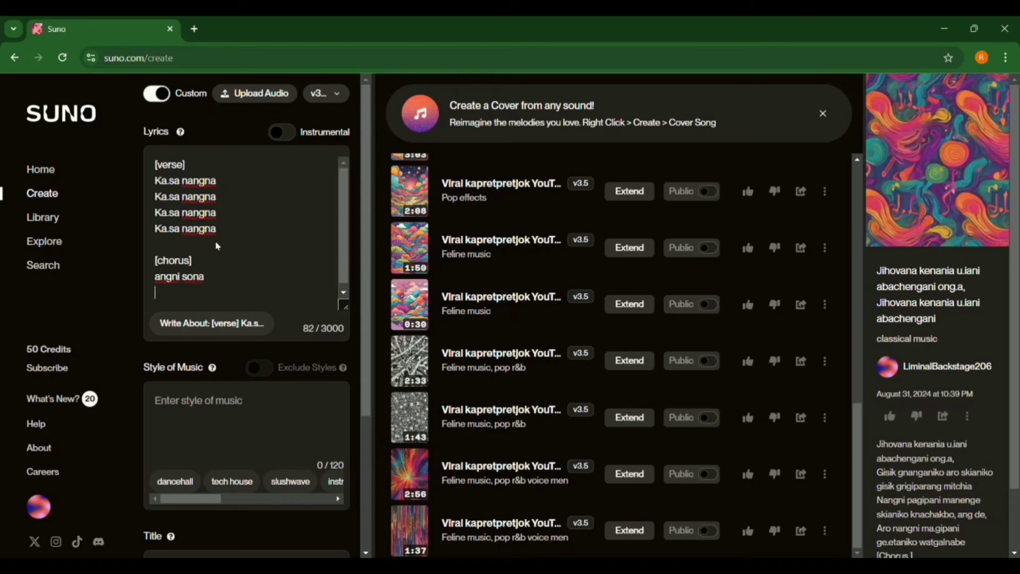
{"action": "type", "text": "angni rani"}
{"action": "key", "text": "Return"}
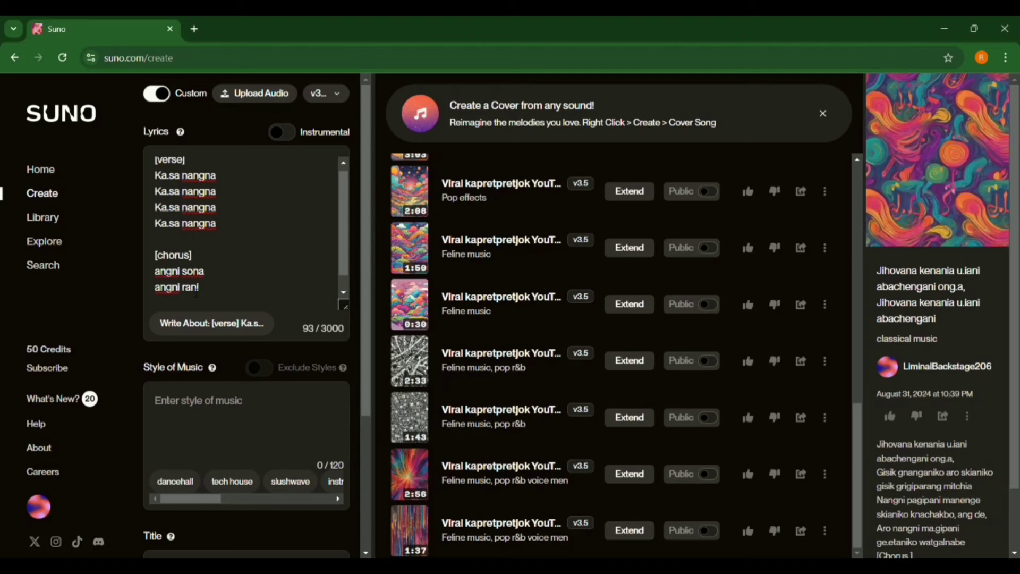
Step: Duplicate the two chorus lines "angni sona" and "angni rani" below themselves and review the lyrics
{"action": "left_click_drag", "start_coordinate": [155, 272], "coordinate": [207, 313]}
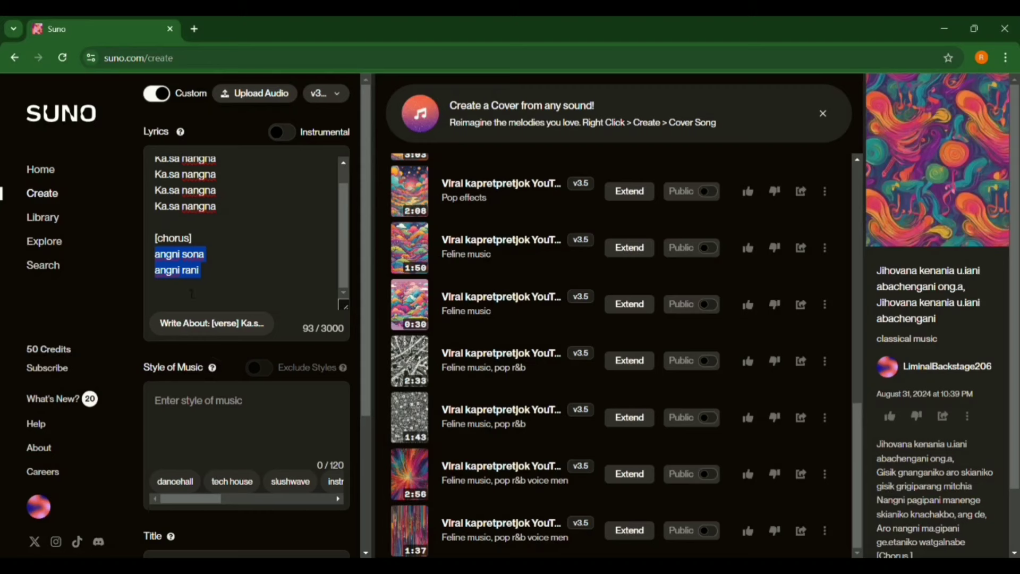
{"action": "key", "text": "ctrl+c"}
{"action": "left_click", "coordinate": [193, 294]}
{"action": "key", "text": "Return"}
{"action": "key", "text": "ctrl+v"}
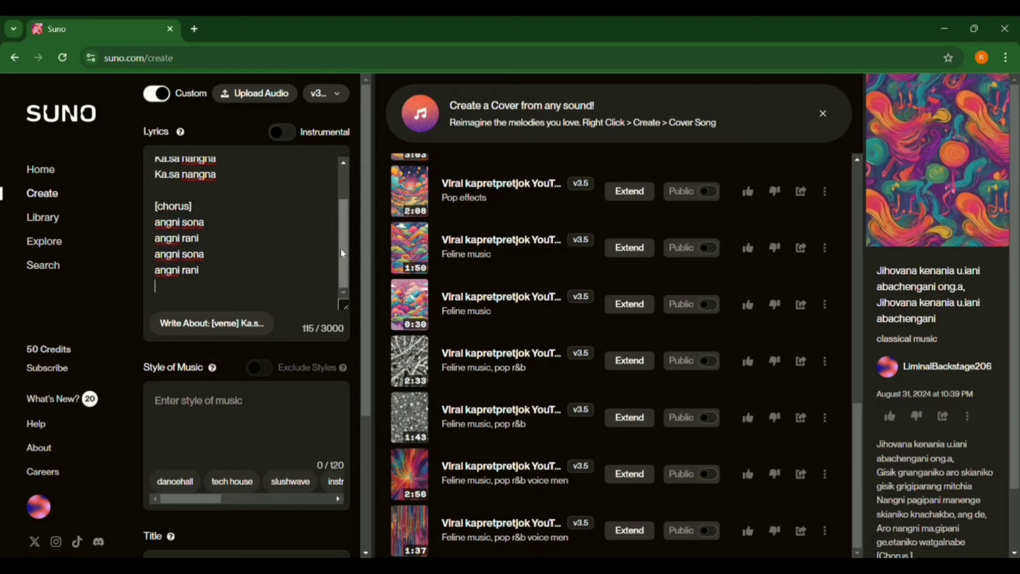
{"action": "scroll", "coordinate": [344, 217], "scroll_direction": "up", "scroll_amount": 2}
{"action": "scroll", "coordinate": [344, 216], "scroll_direction": "down", "scroll_amount": 1}
{"action": "scroll", "coordinate": [344, 216], "scroll_direction": "up", "scroll_amount": 1}
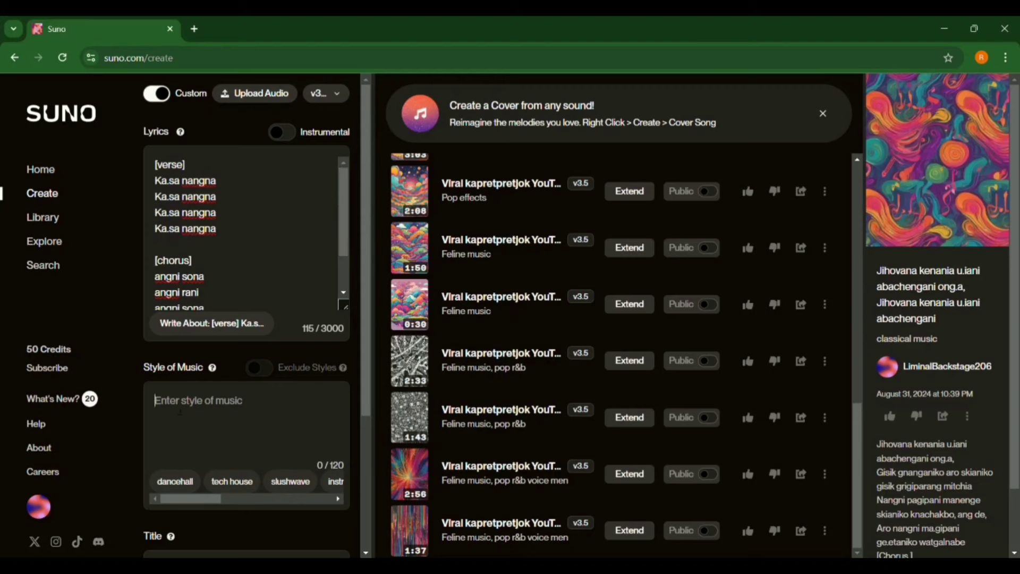
Step: Browse the suggested music styles and set the style of music to "pop"
{"action": "left_click_drag", "start_coordinate": [367, 332], "coordinate": [366, 400]}
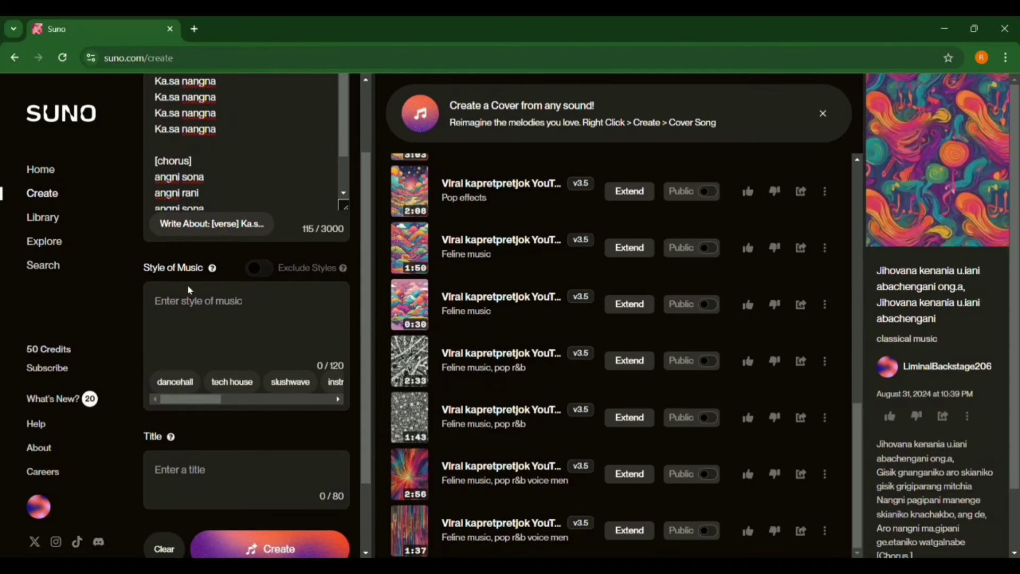
{"action": "left_click", "coordinate": [173, 307]}
{"action": "left_click_drag", "start_coordinate": [205, 400], "coordinate": [314, 424]}
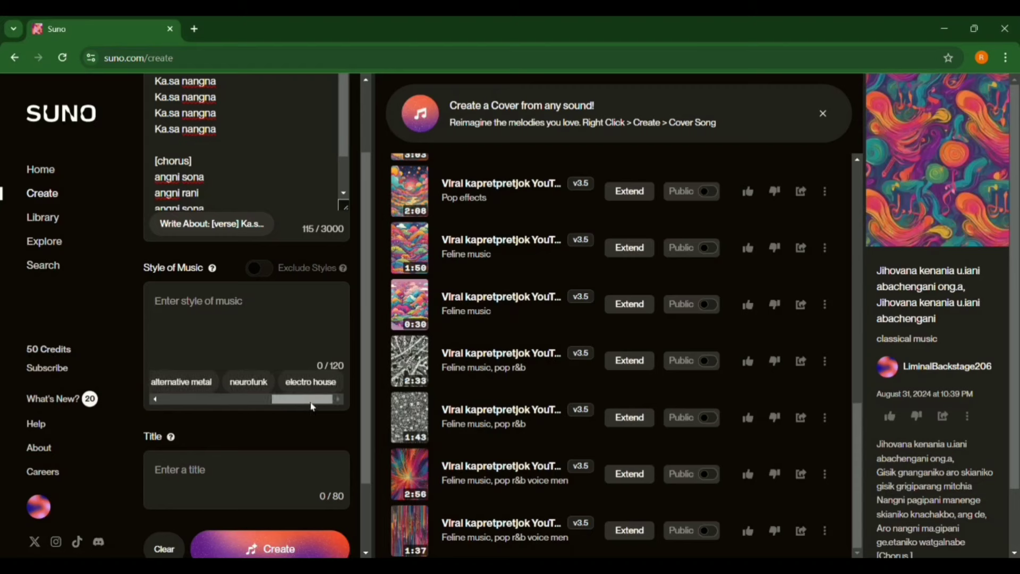
{"action": "left_click_drag", "start_coordinate": [295, 408], "coordinate": [231, 407]}
{"action": "left_click", "coordinate": [164, 308]}
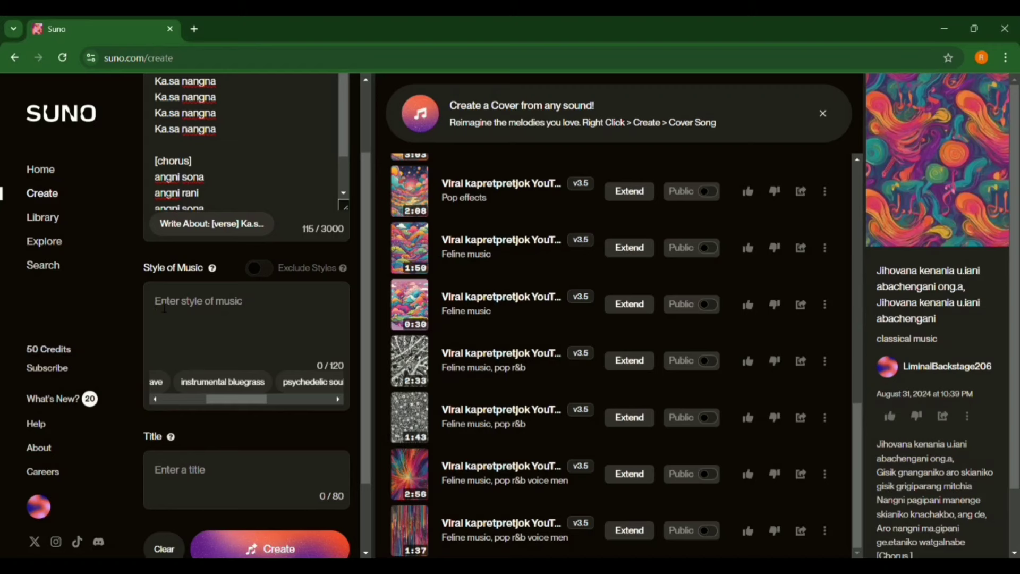
{"action": "type", "text": "pop"}
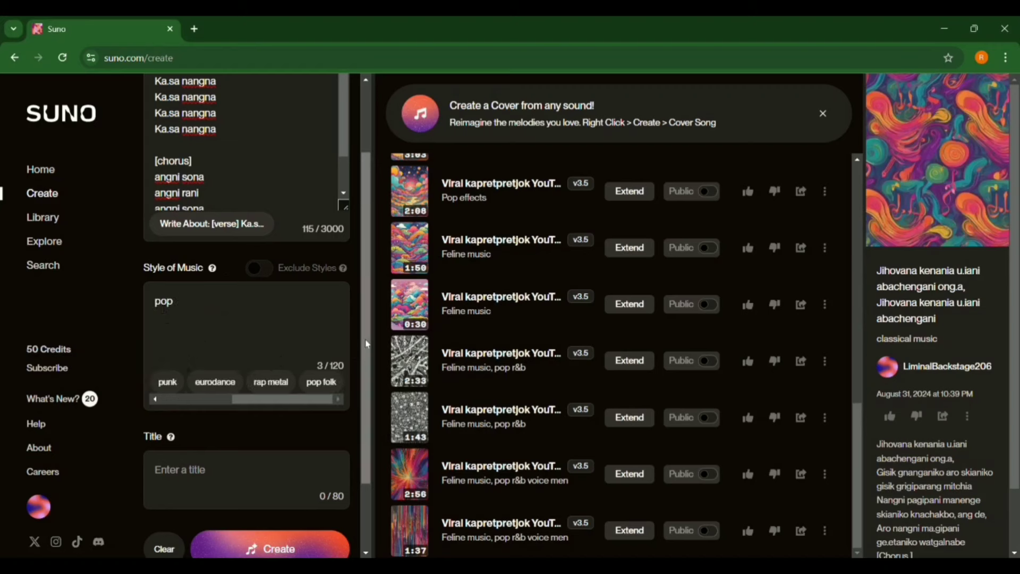
Step: Title the song "angni sona" by copying the first chorus line, and generate the song
{"action": "scroll", "coordinate": [371, 393], "scroll_direction": "down", "scroll_amount": 1}
{"action": "scroll", "coordinate": [371, 393], "scroll_direction": "down", "scroll_amount": 1}
{"action": "left_click", "coordinate": [173, 397]}
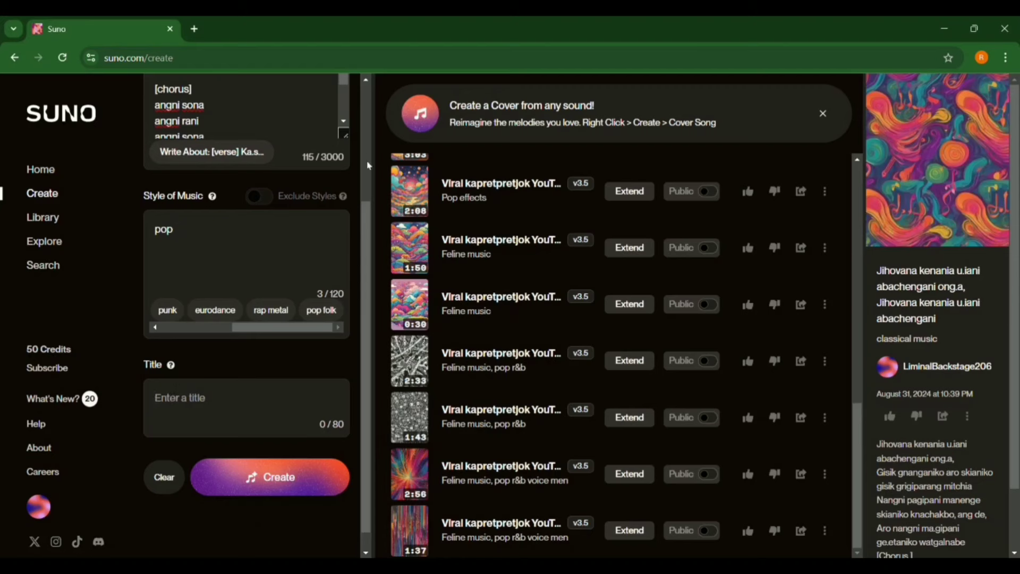
{"action": "scroll", "coordinate": [367, 238], "scroll_direction": "up", "scroll_amount": 1}
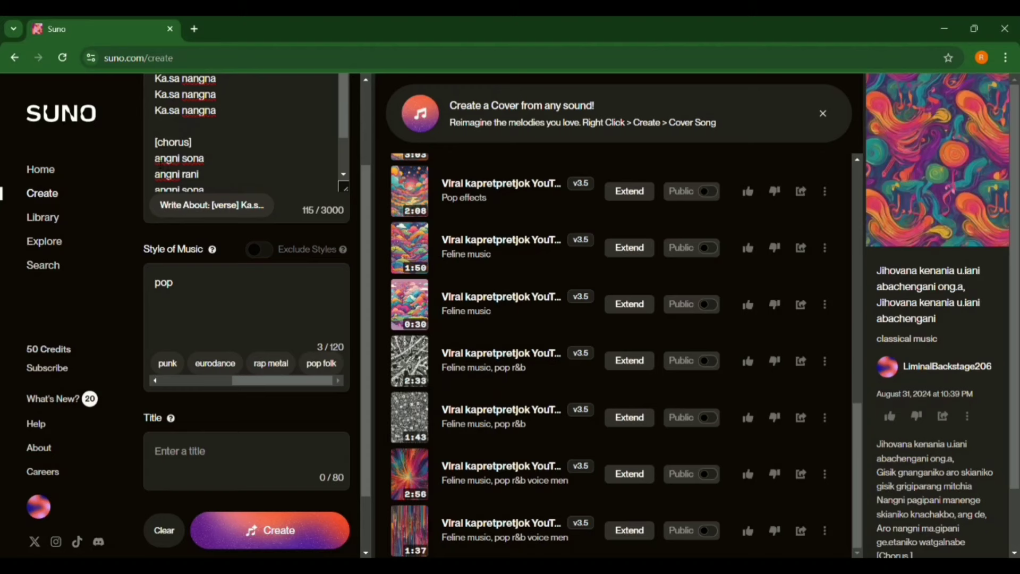
{"action": "left_click_drag", "start_coordinate": [155, 159], "coordinate": [204, 160]}
{"action": "key", "text": "ctrl+c"}
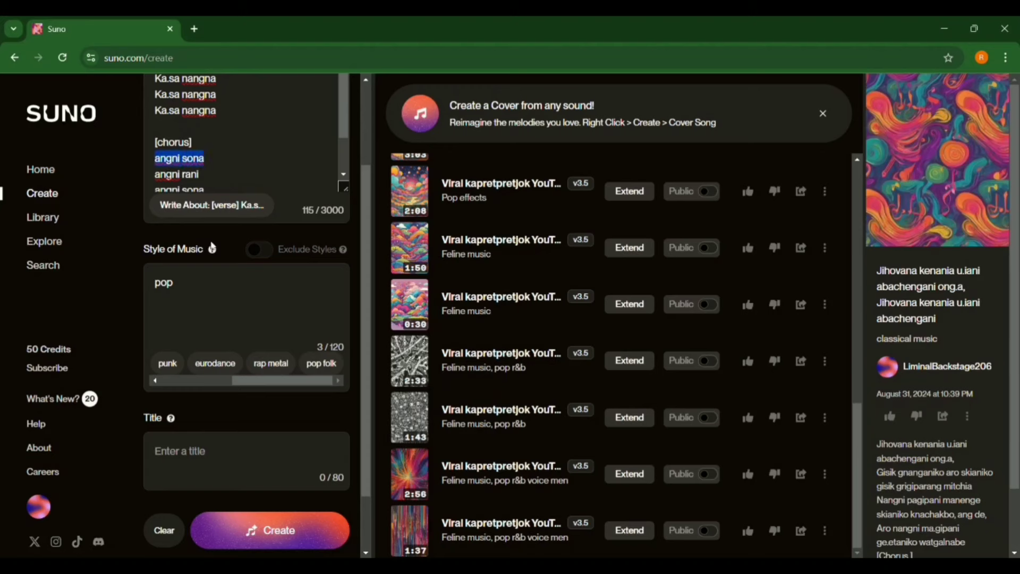
{"action": "left_click", "coordinate": [164, 446]}
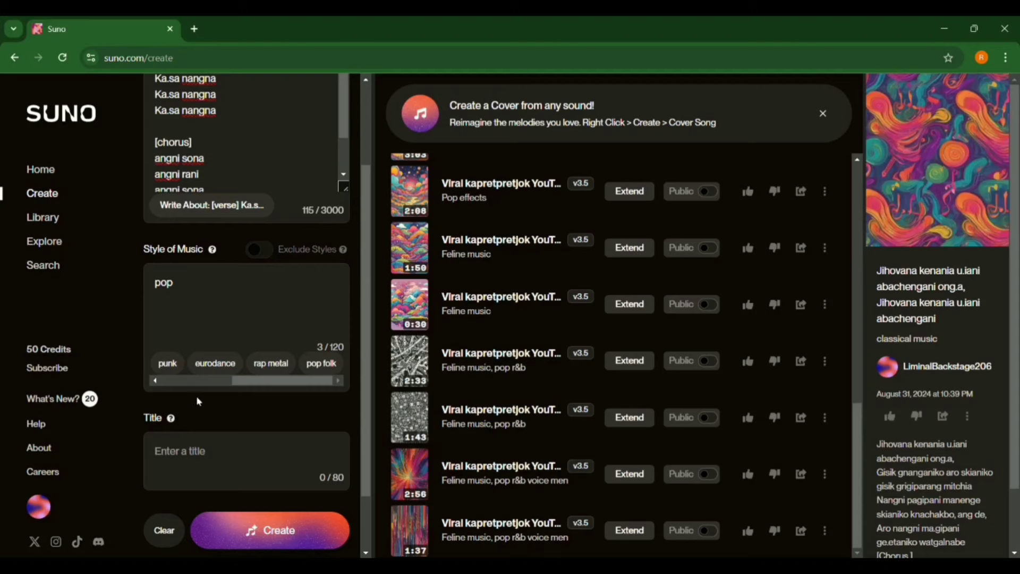
{"action": "key", "text": "ctrl+v"}
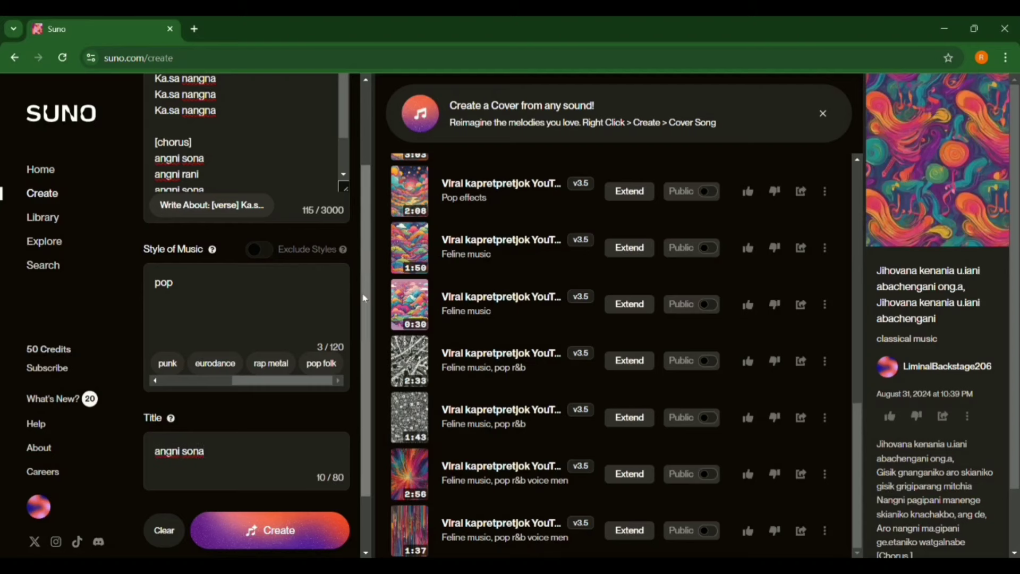
{"action": "scroll", "coordinate": [127, 427], "scroll_direction": "down", "scroll_amount": 2}
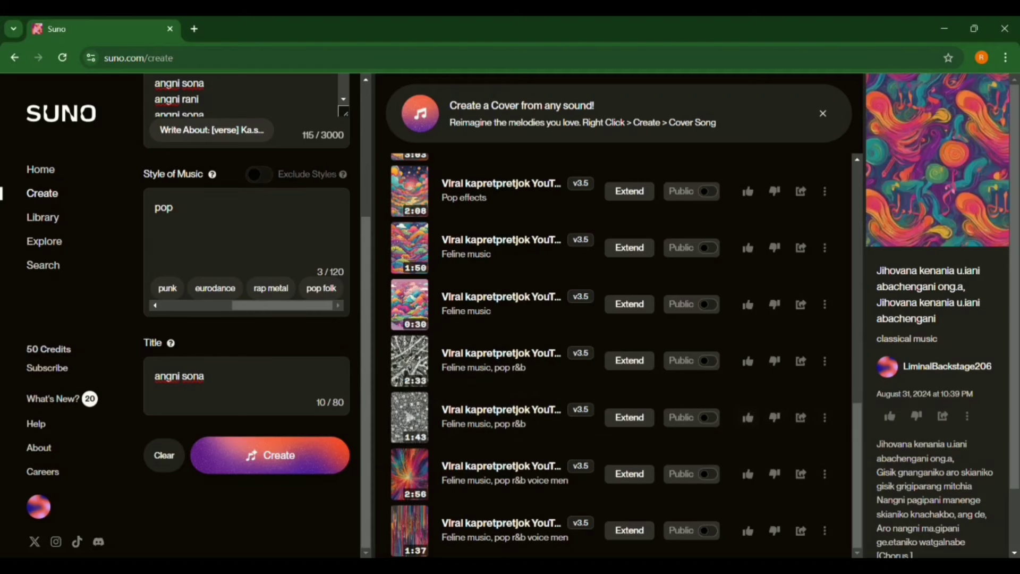
{"action": "left_click", "coordinate": [260, 460]}
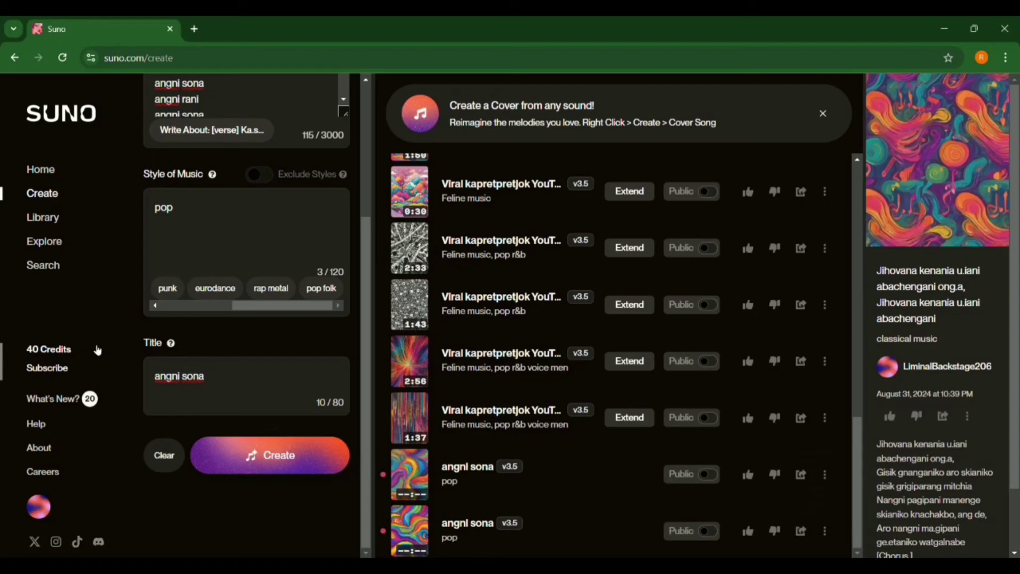
Step: Listen to the last "angni sona" track in the song list, pause playback and close its open options menu
{"action": "left_click", "coordinate": [416, 462]}
{"action": "left_click", "coordinate": [416, 462]}
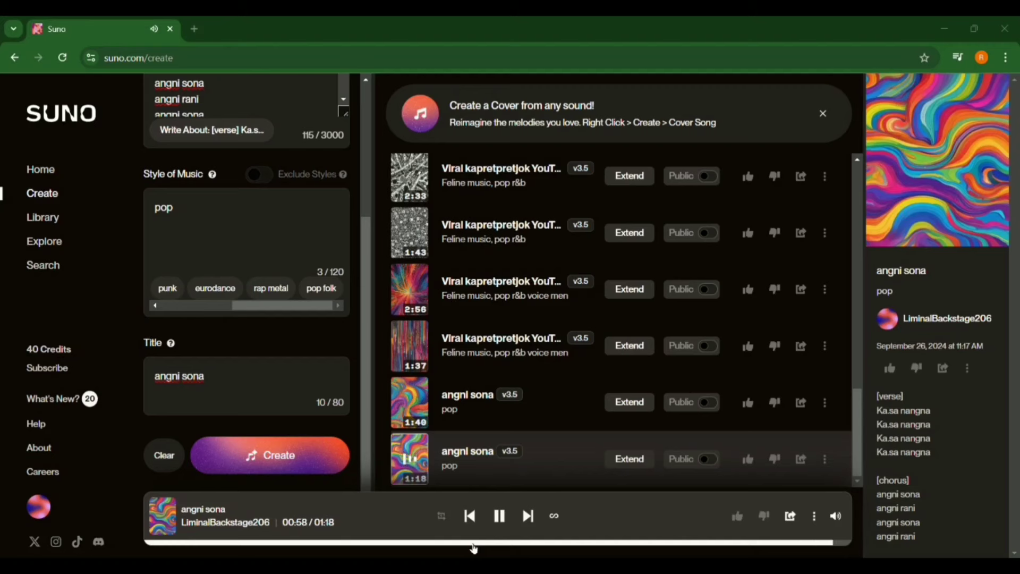
{"action": "key", "text": "space"}
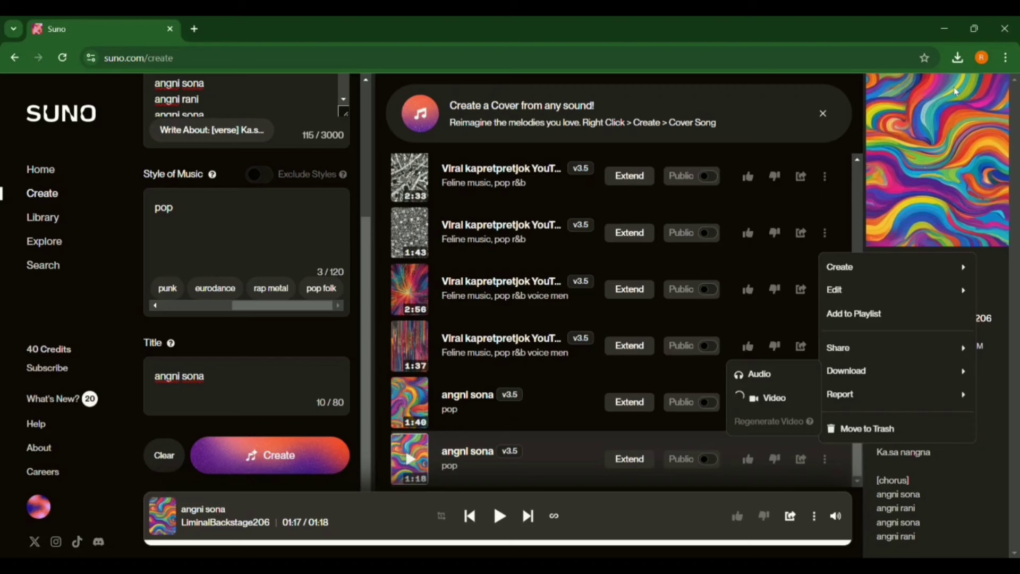
{"action": "left_click", "coordinate": [927, 115]}
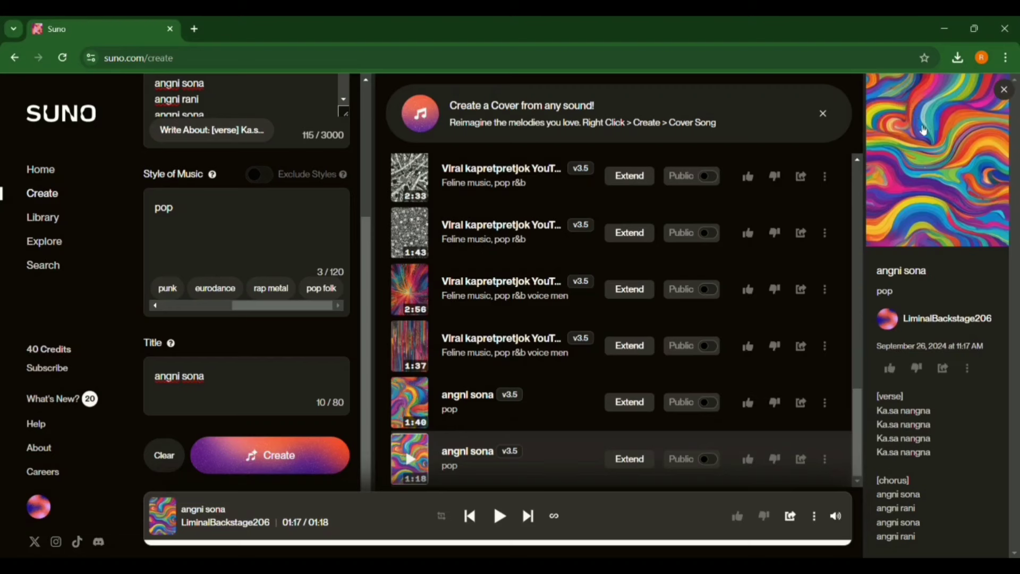